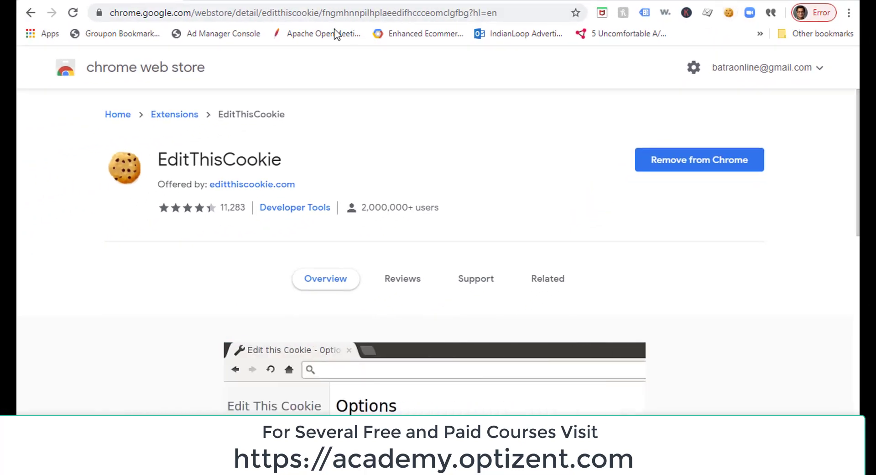
Open EditThisCookie on the Wall Street Journal coronavirus article and examine the vidoraUserId cookie's details.
left_click(280, 1)
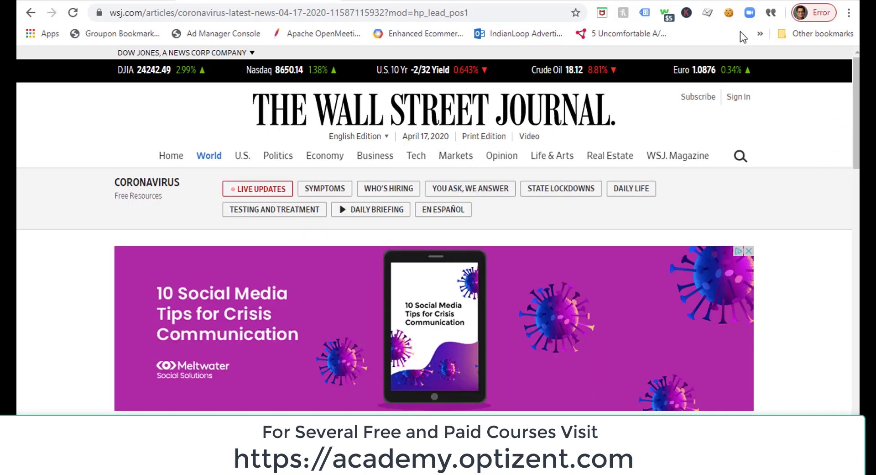
left_click(729, 14)
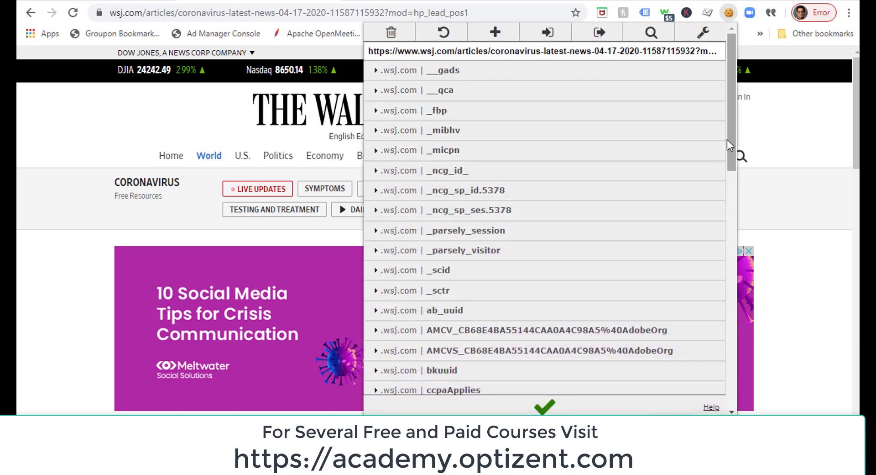
left_click_drag(727, 140, 722, 302)
left_click(721, 302)
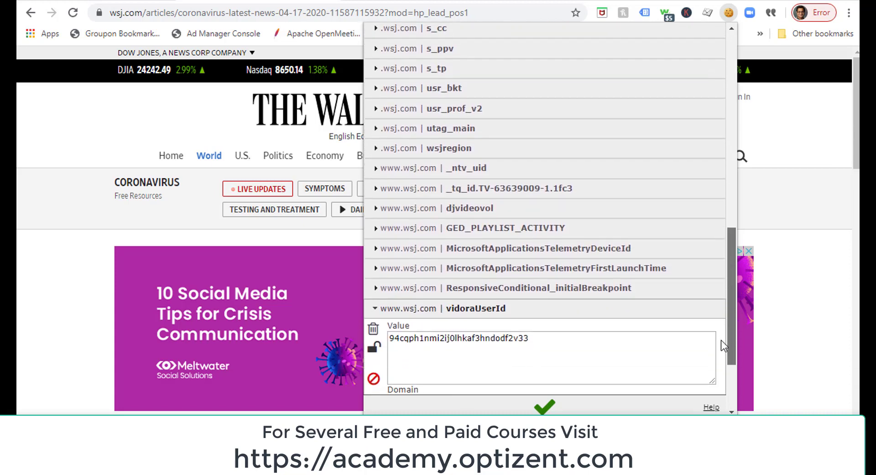
scroll(721, 344, "down", 2)
scroll(721, 372, "down", 1)
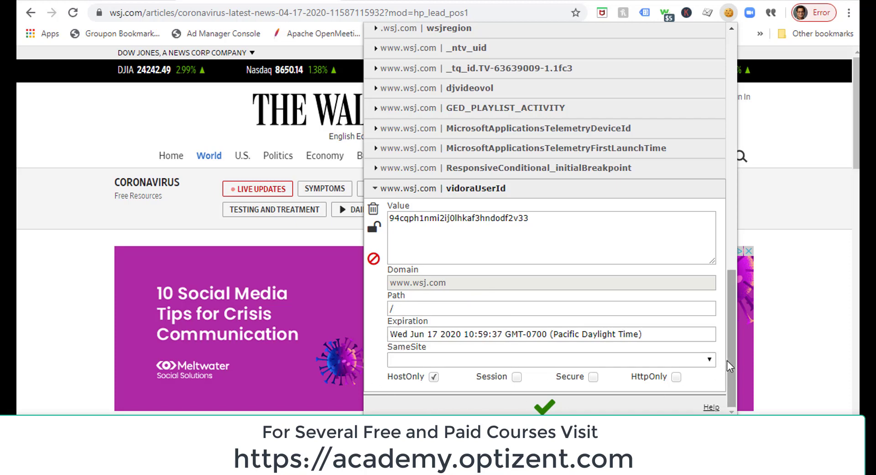
Inspect the djvideovol cookie and highlight the full value of the _parsely_session cookie.
left_click_drag(729, 360, 733, 318)
left_click(378, 201)
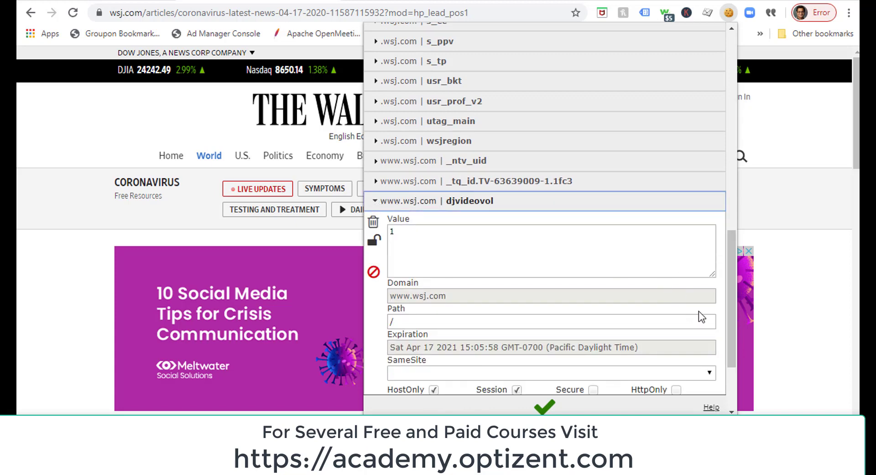
left_click_drag(732, 324, 726, 114)
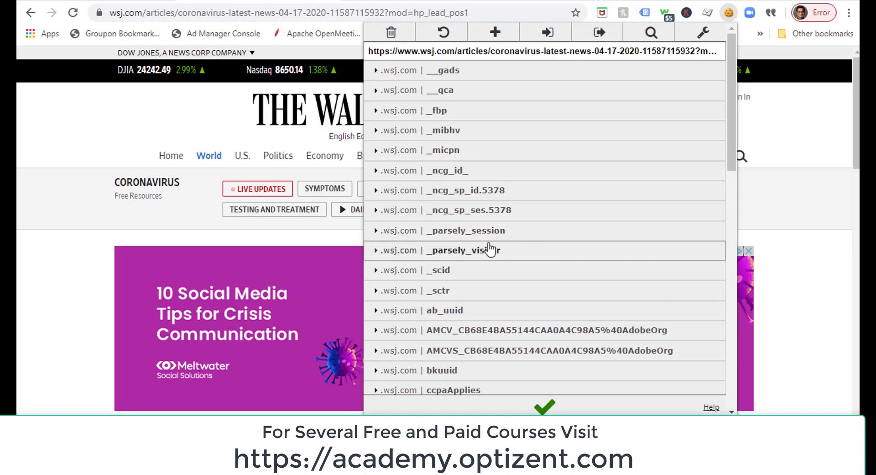
left_click(376, 231)
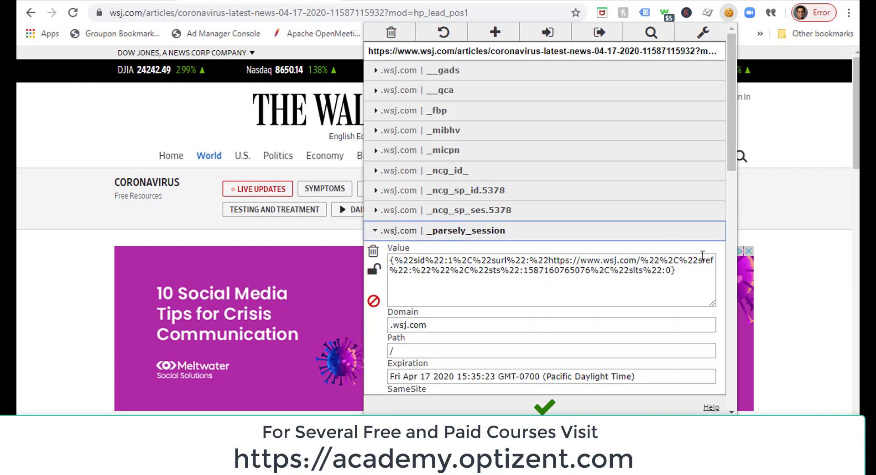
left_click_drag(703, 260, 371, 256)
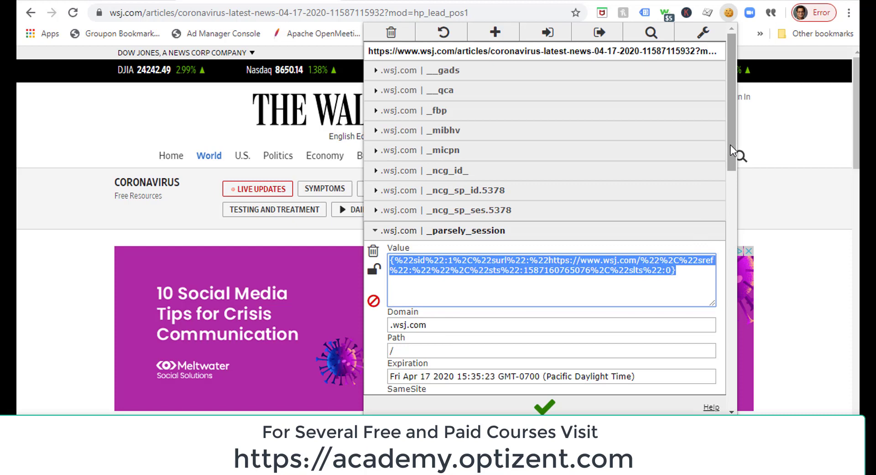
Highlight "pid" in the _parsely_visitor cookie's value and expand the ab_uuid cookie's details.
left_click_drag(731, 145, 731, 228)
left_click(380, 263)
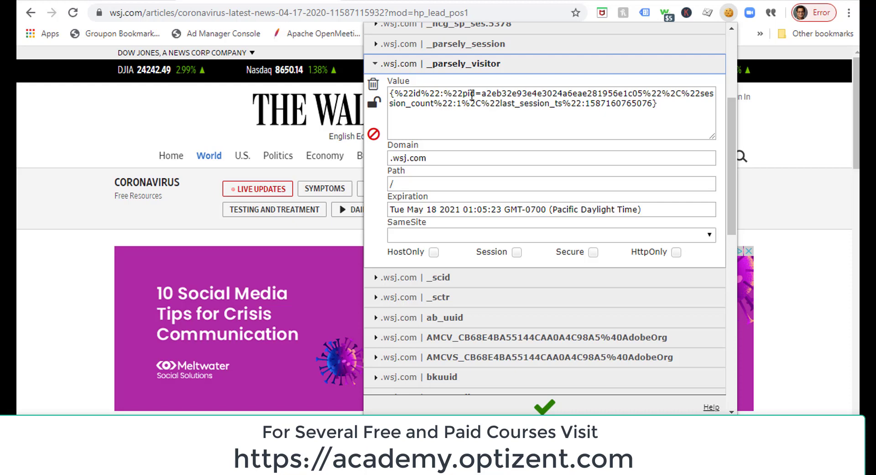
left_click_drag(462, 94, 477, 94)
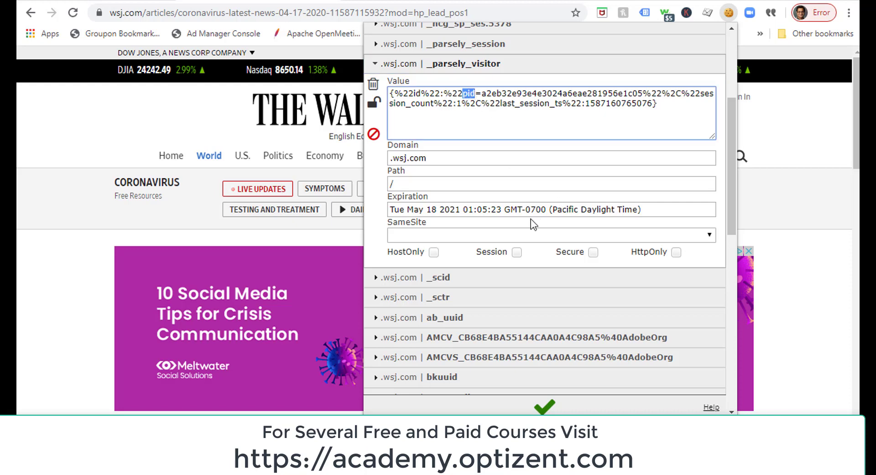
left_click(380, 318)
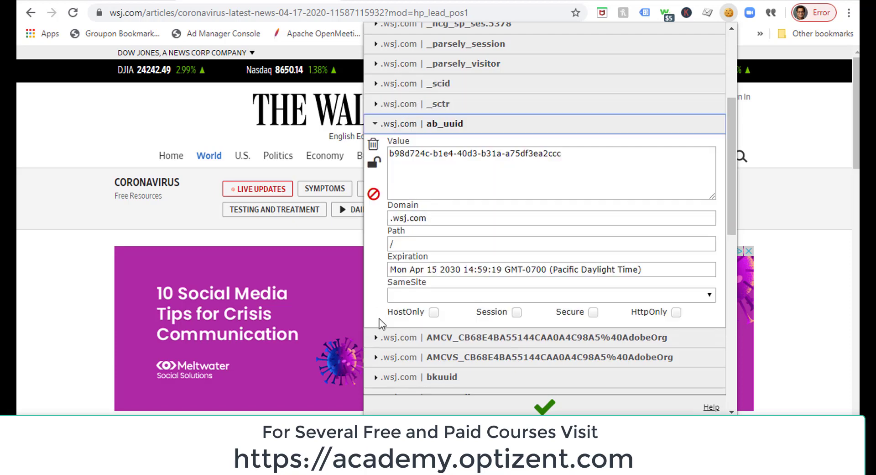
Inspect the _fbp cookie and highlight the encoded comma %2C in the wsjregion cookie's value.
left_click_drag(729, 228, 734, 113)
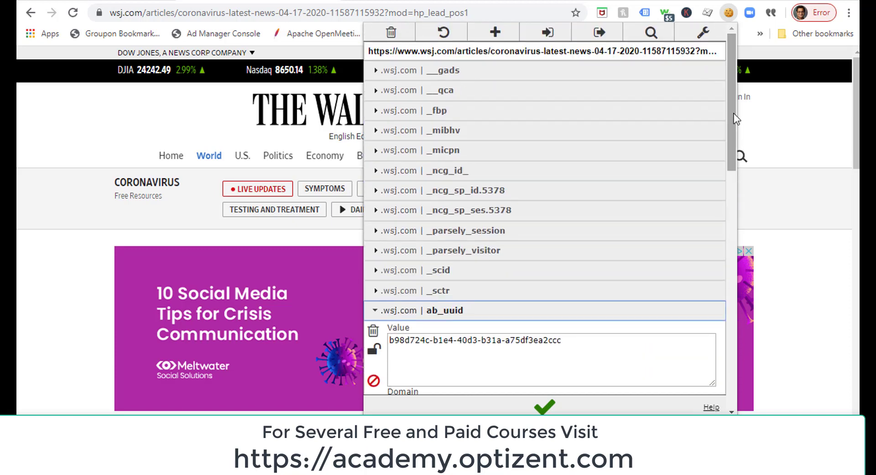
left_click(376, 111)
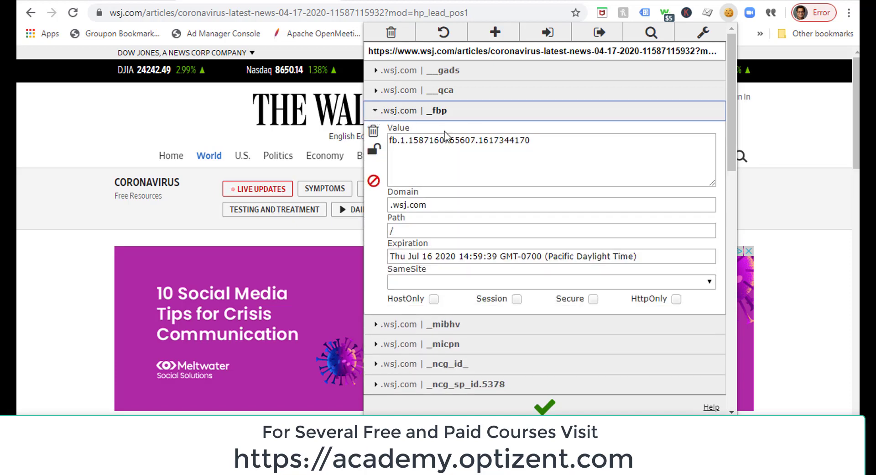
left_click(423, 120)
scroll(671, 306, "down", 10)
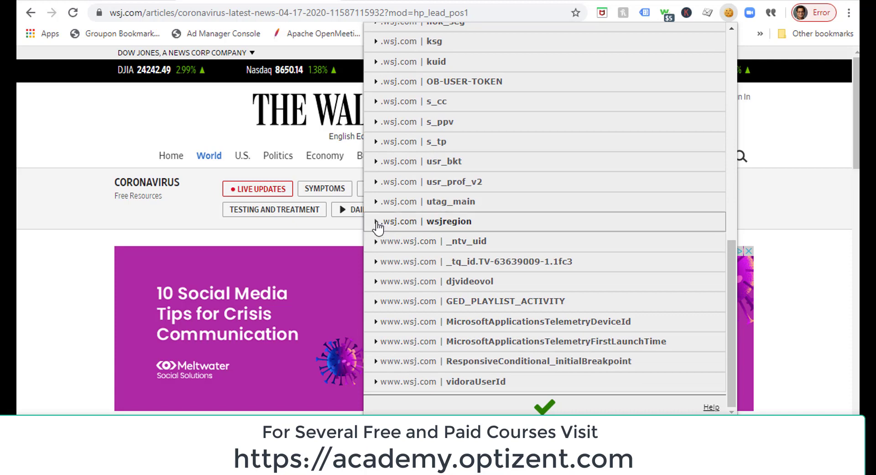
left_click(377, 223)
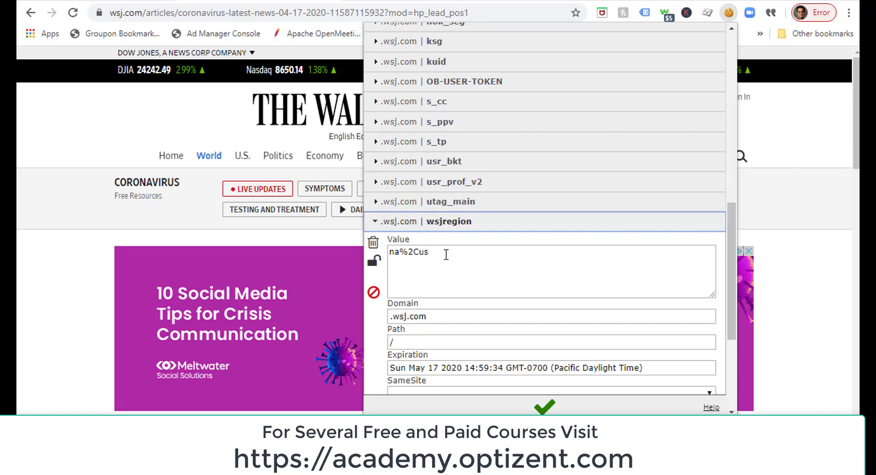
left_click_drag(444, 253, 419, 254)
left_click(401, 253)
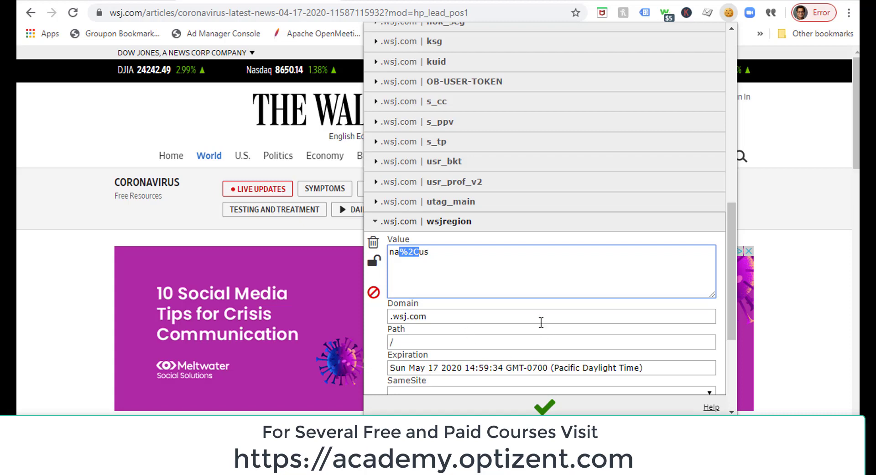
Expand the usr_bkt cookie and examine its value and expiration date.
left_click(379, 162)
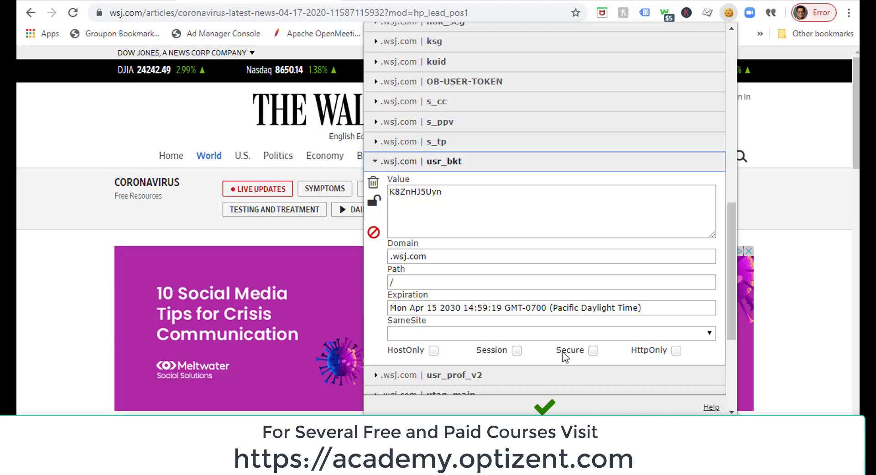
scroll(562, 352, "down", 2)
left_click(679, 242)
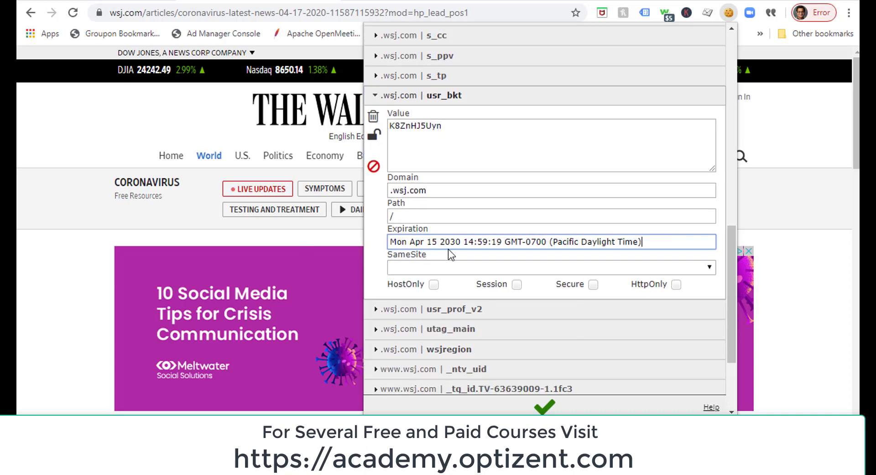
Load espn.com and browse the cookies it has set in EditThisCookie.
left_click(259, 17)
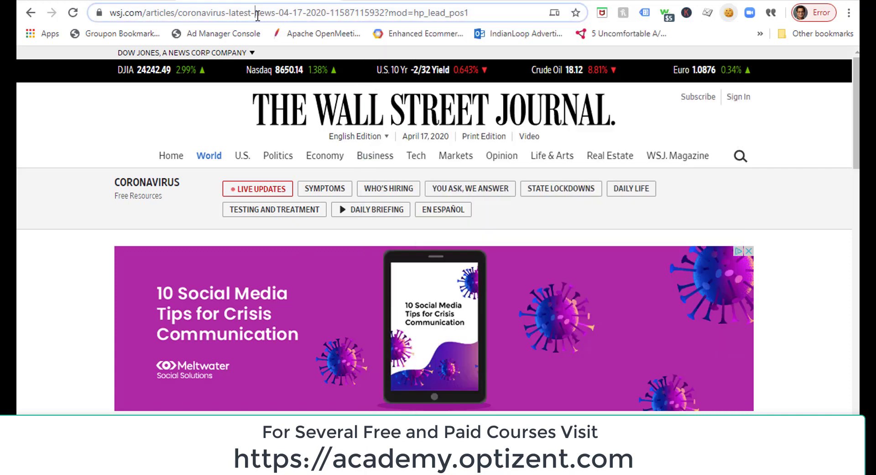
type("espn.com")
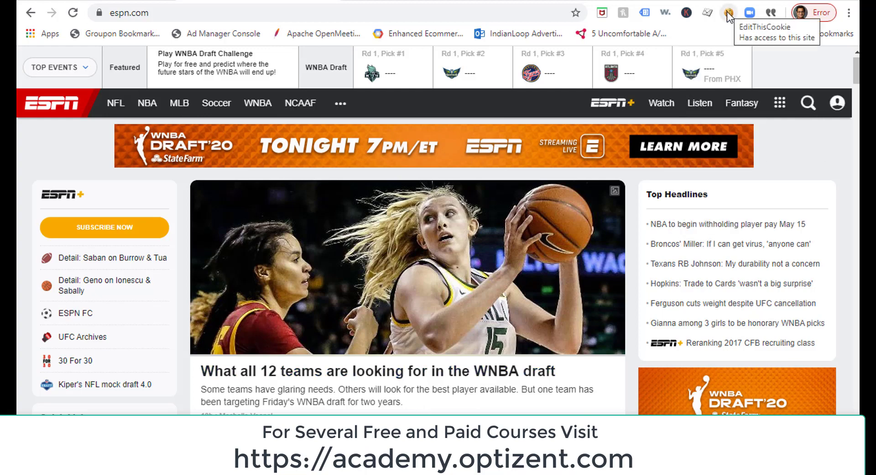
left_click(730, 13)
scroll(589, 234, "down", 5)
scroll(590, 235, "down", 6)
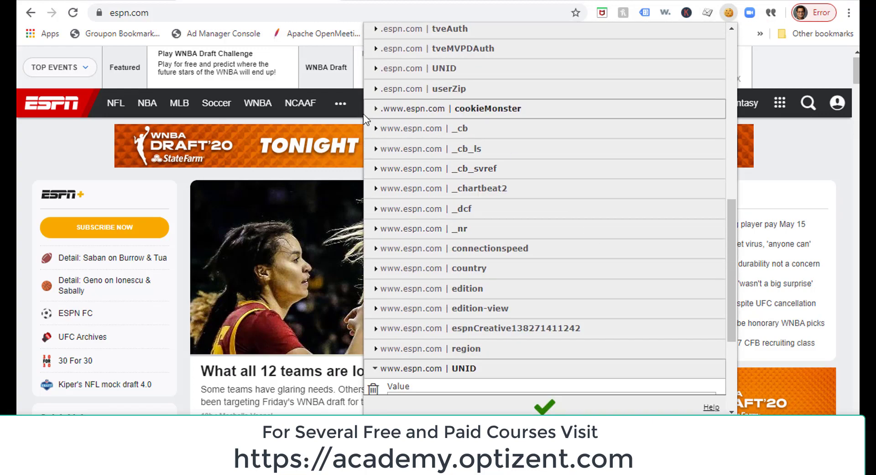
Inspect the values of ESPN's cookieMonster and userZip cookies, collapsing the entries after viewing.
left_click(373, 110)
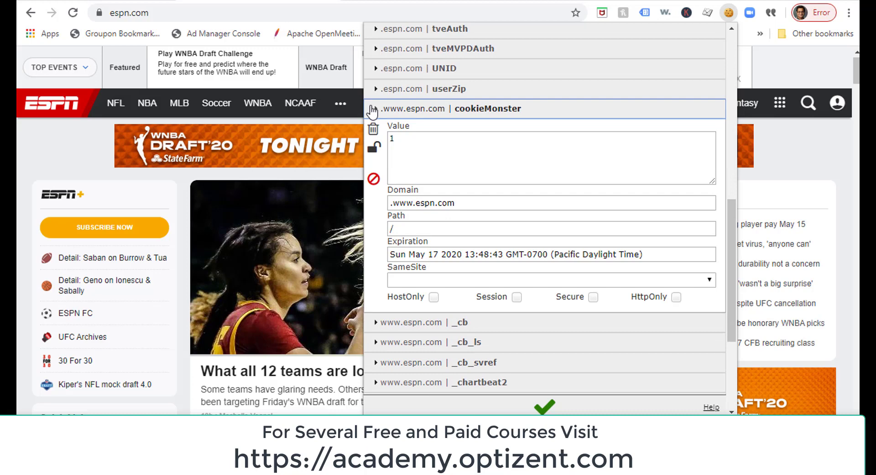
left_click(373, 108)
left_click(375, 106)
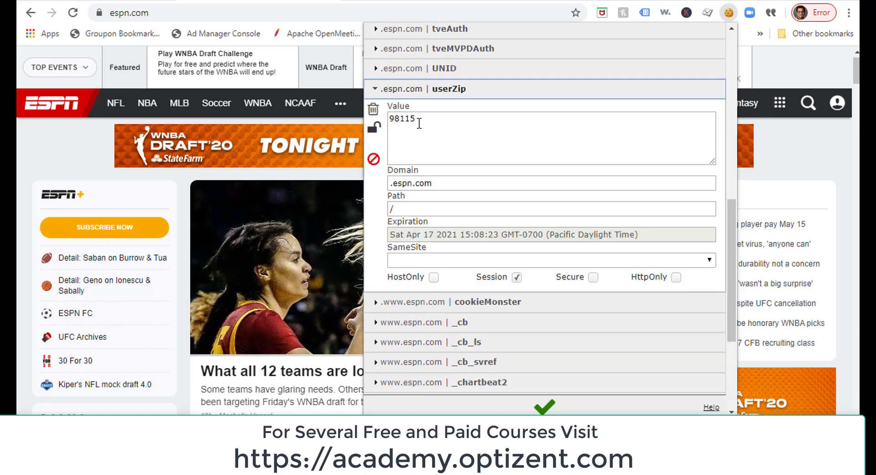
left_click(376, 88)
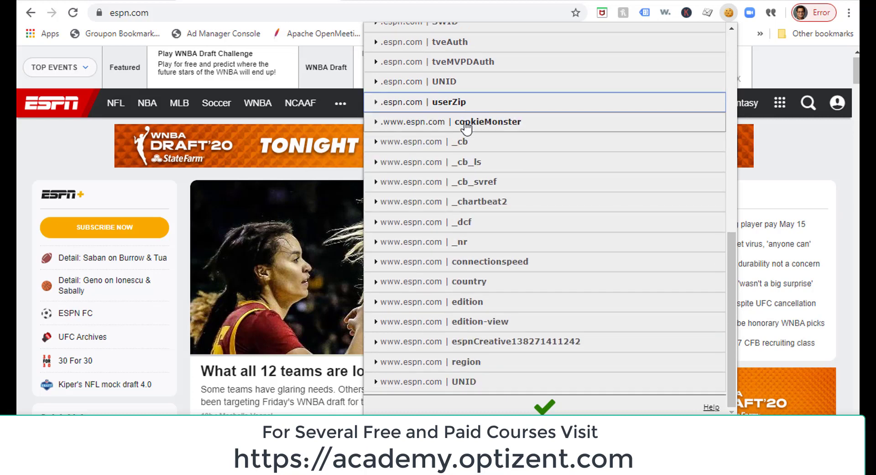
left_click(384, 283)
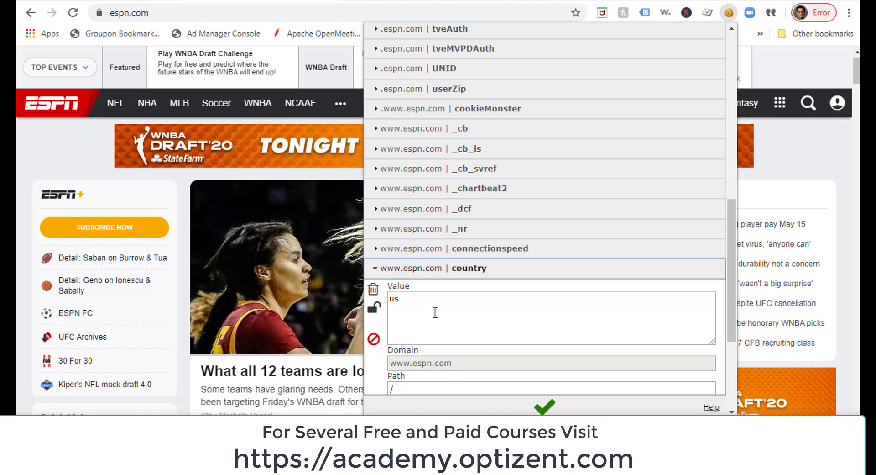
left_click(376, 271)
left_click(379, 259)
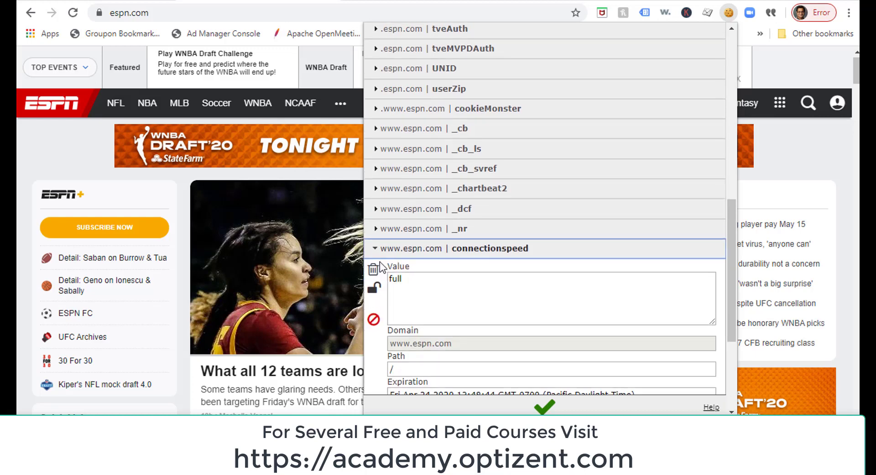
left_click(375, 249)
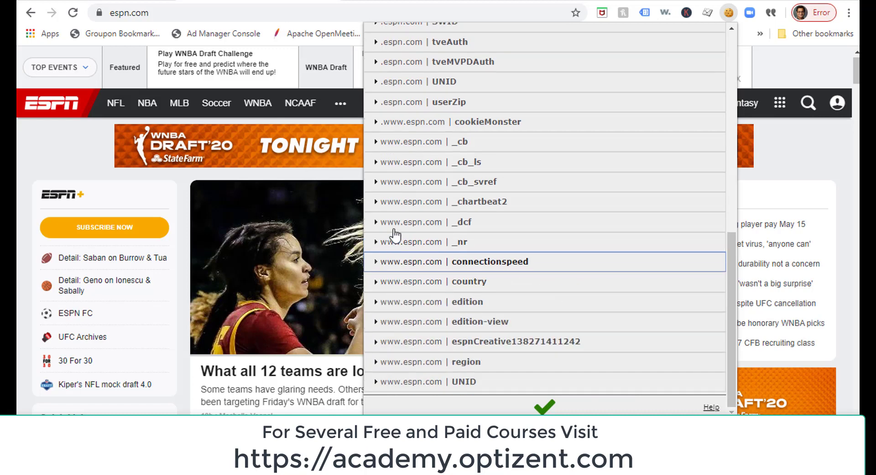
left_click(377, 206)
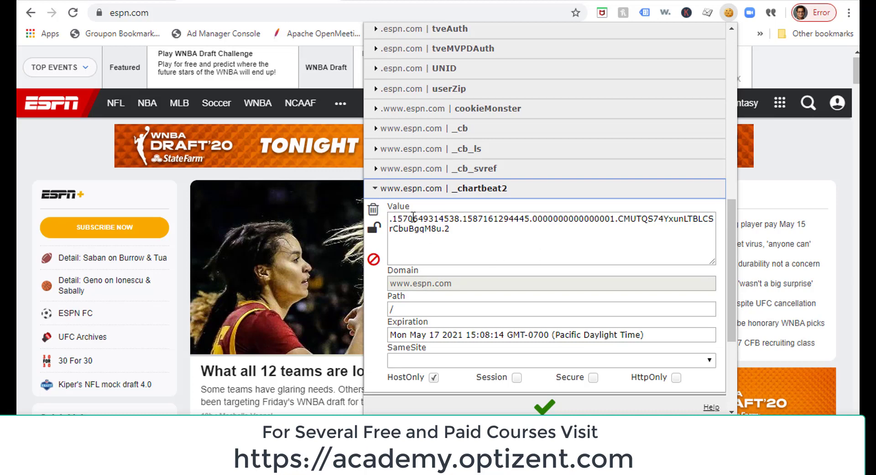
left_click(374, 189)
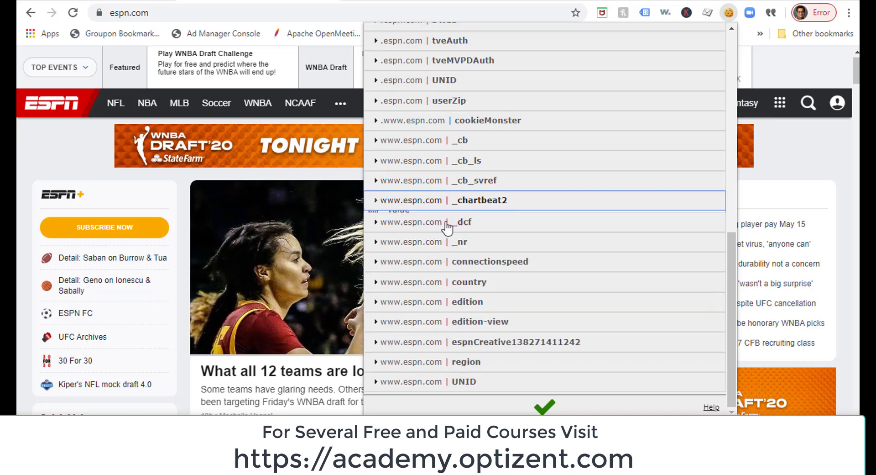
scroll(588, 348, "up", 9)
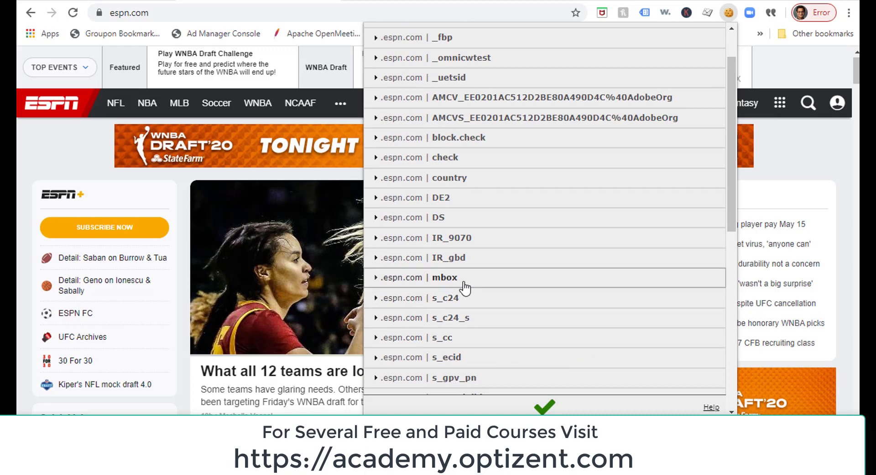
scroll(466, 286, "up", 3)
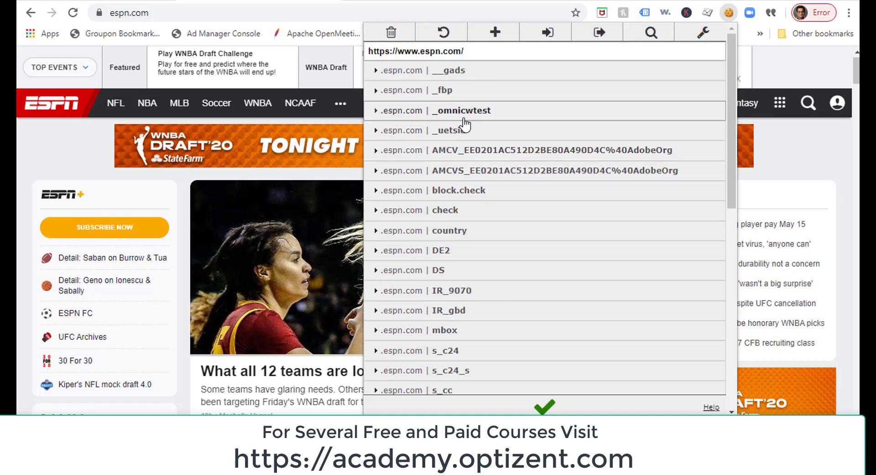
left_click(376, 113)
left_click(377, 112)
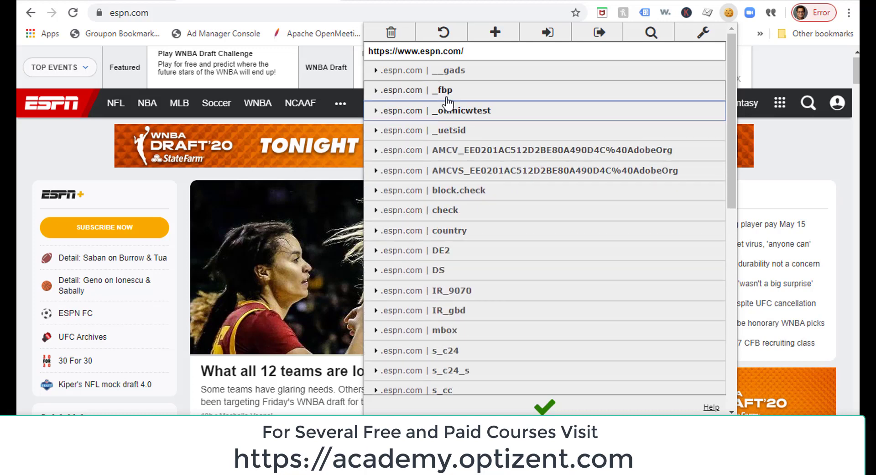
Check the s_cc cookie of .espn.com, collapse it and look over the cookies listed below it.
scroll(525, 315, "down", 3)
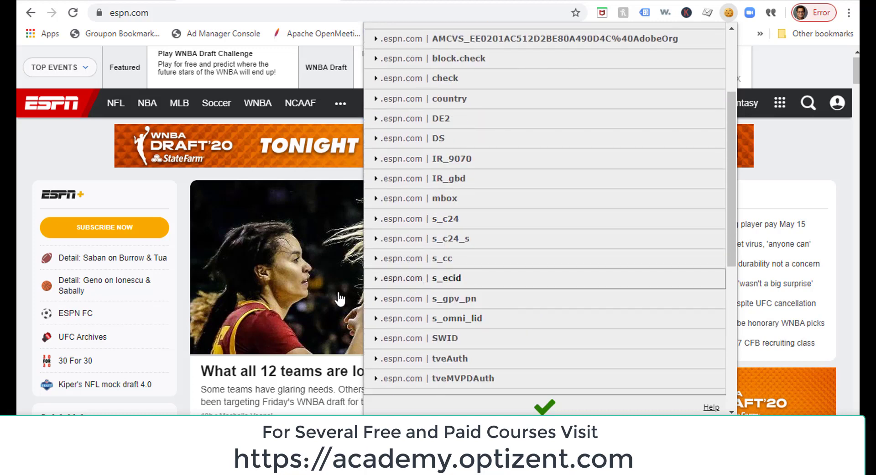
left_click(376, 260)
left_click(375, 260)
scroll(538, 305, "down", 3)
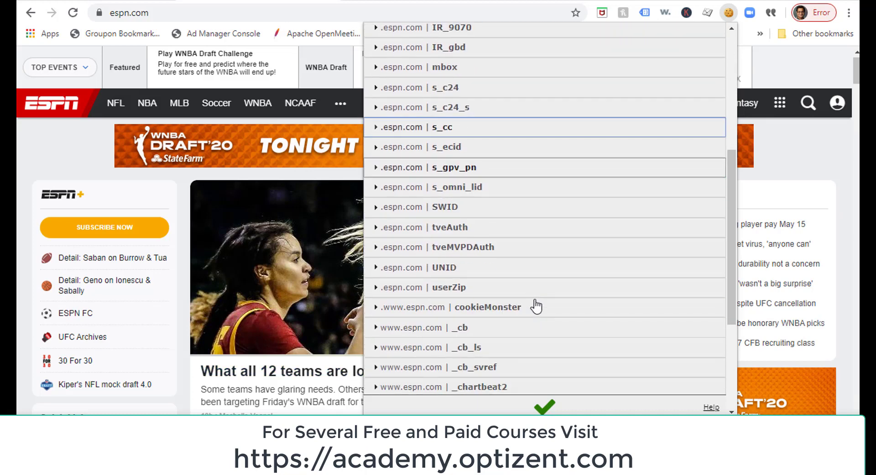